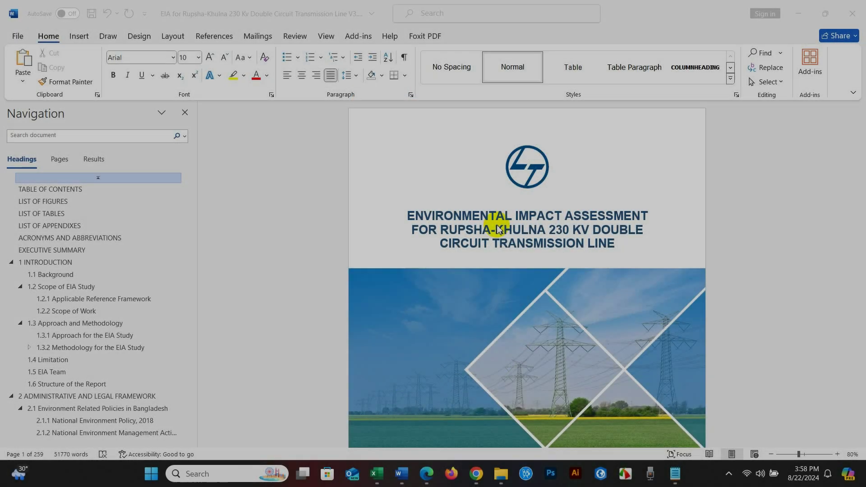
Jump through the Table of Contents to the ACRONYMS AND ABBREVIATIONS section.
{"action": "scroll", "coordinate": [491, 234], "scroll_direction": "down", "scroll_amount": 3}
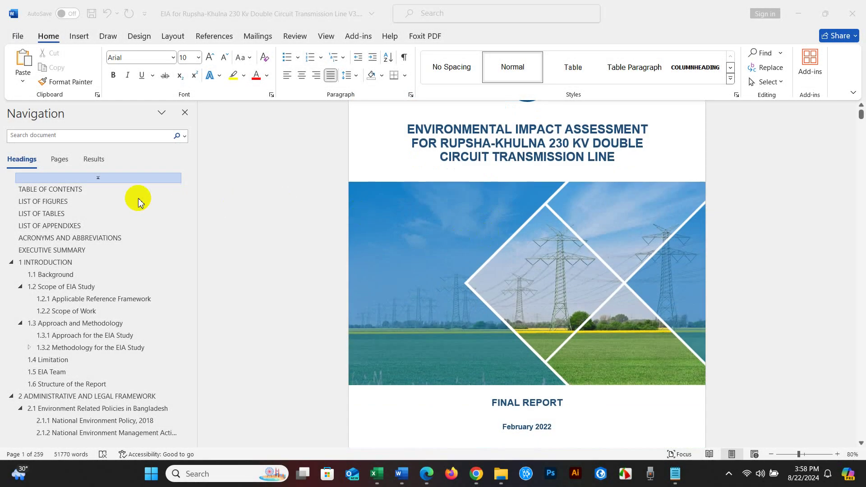
{"action": "left_click", "coordinate": [72, 191]}
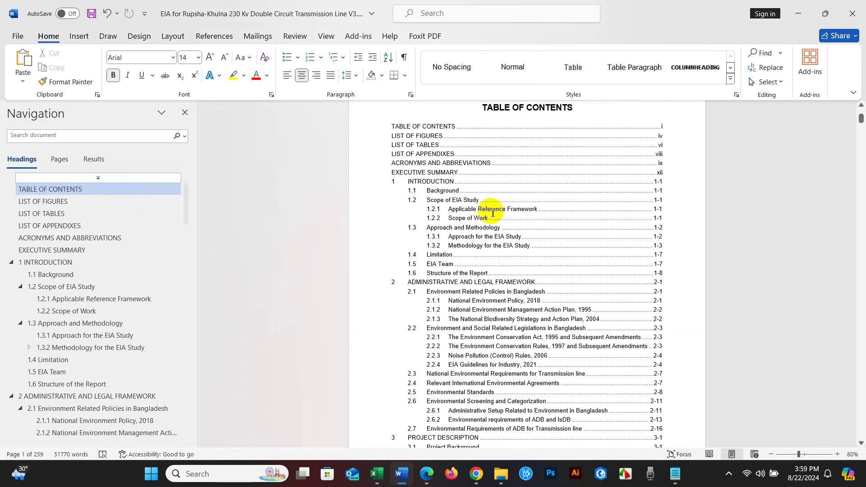
{"action": "scroll", "coordinate": [504, 215], "scroll_direction": "down", "scroll_amount": 3}
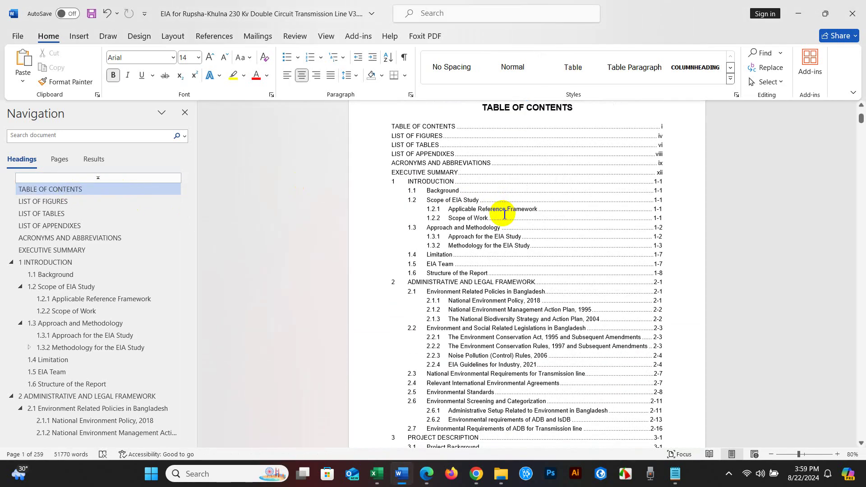
{"action": "scroll", "coordinate": [505, 215], "scroll_direction": "down", "scroll_amount": 12}
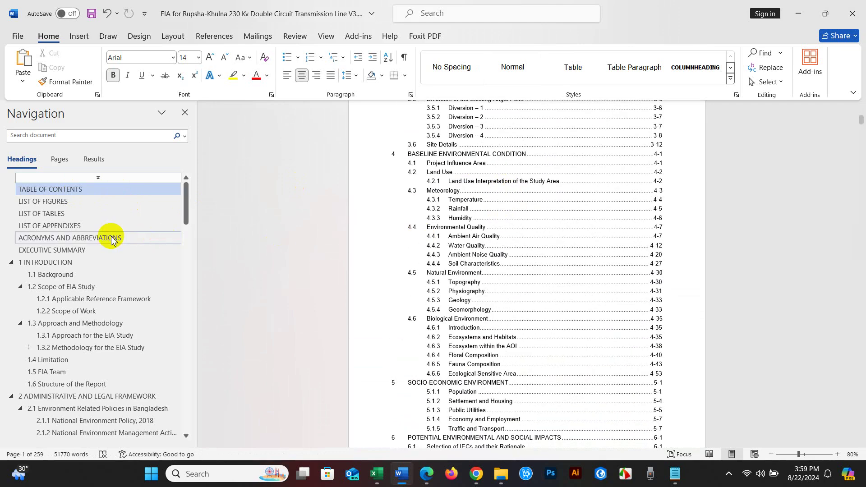
{"action": "left_click", "coordinate": [73, 239]}
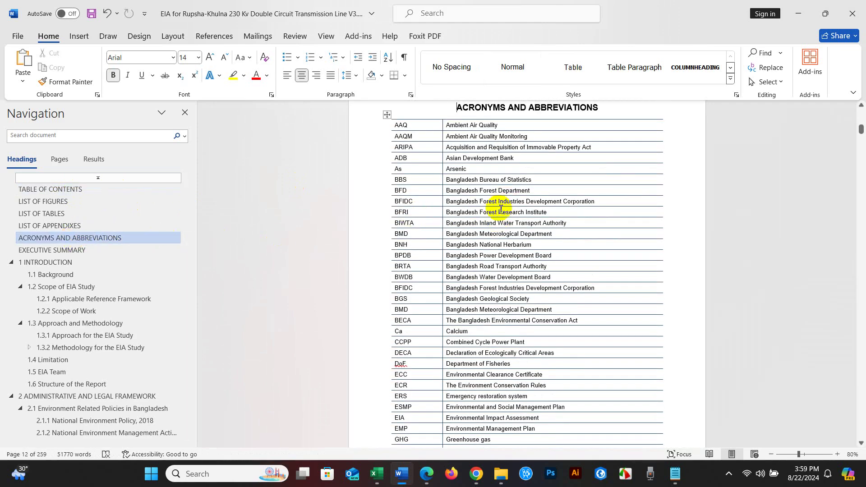
Select the rows of the acronyms table, starting with AAQ, AAQM and ARIPA, then deselect.
{"action": "scroll", "coordinate": [524, 212], "scroll_direction": "up", "scroll_amount": 3}
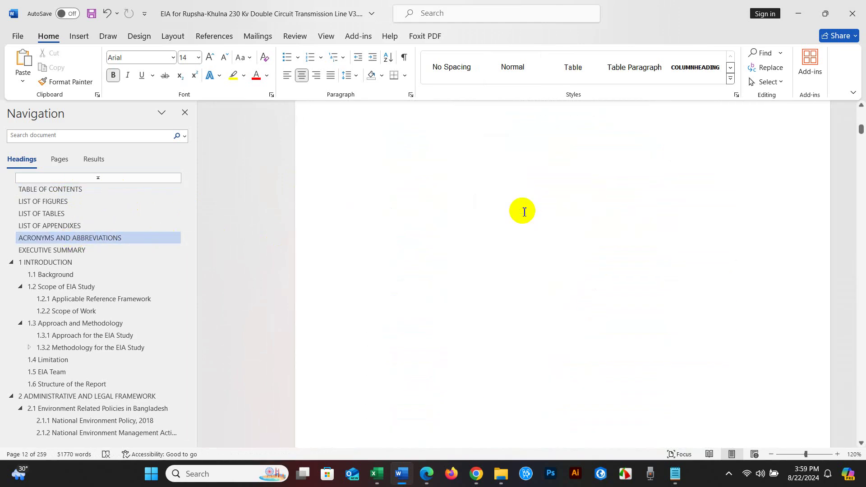
{"action": "scroll", "coordinate": [496, 215], "scroll_direction": "up", "scroll_amount": 1}
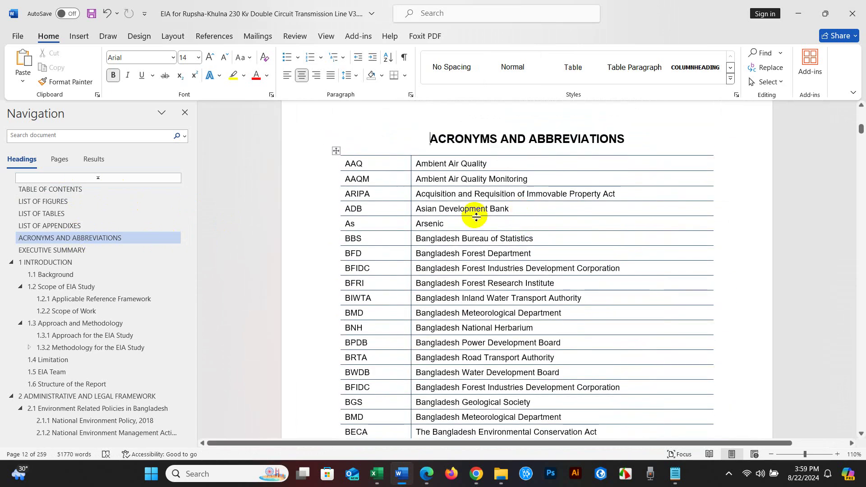
{"action": "left_click_drag", "start_coordinate": [358, 166], "coordinate": [534, 448]}
{"action": "scroll", "coordinate": [496, 360], "scroll_direction": "down", "scroll_amount": 4}
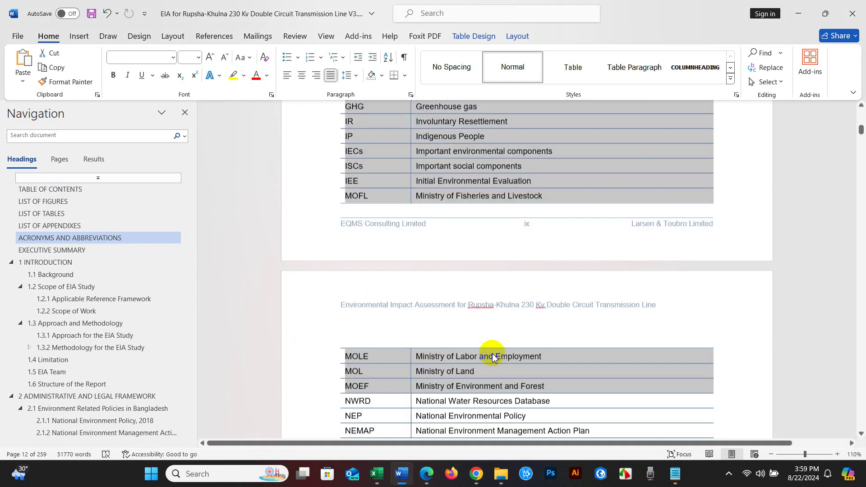
{"action": "left_click", "coordinate": [490, 339]}
Scroll through the acronyms table, then jump to the 1 INTRODUCTION chapter.
{"action": "scroll", "coordinate": [492, 337], "scroll_direction": "down", "scroll_amount": 2}
{"action": "scroll", "coordinate": [491, 338], "scroll_direction": "down", "scroll_amount": 5}
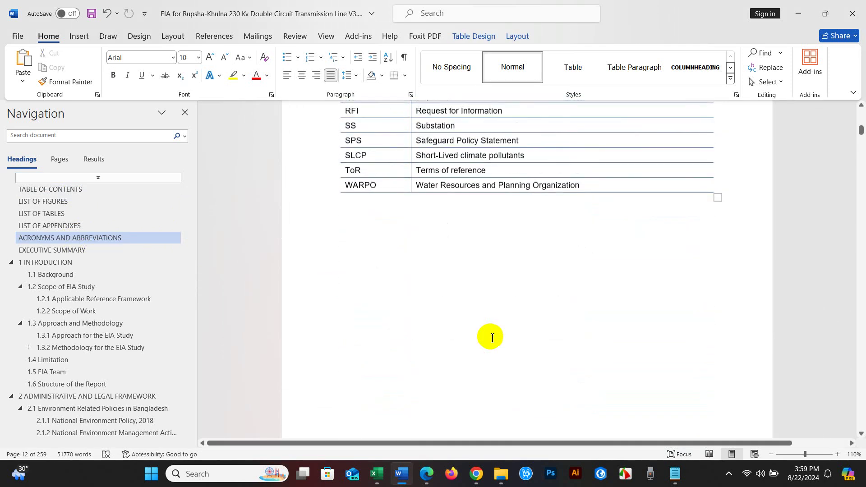
{"action": "scroll", "coordinate": [442, 275], "scroll_direction": "up", "scroll_amount": 20}
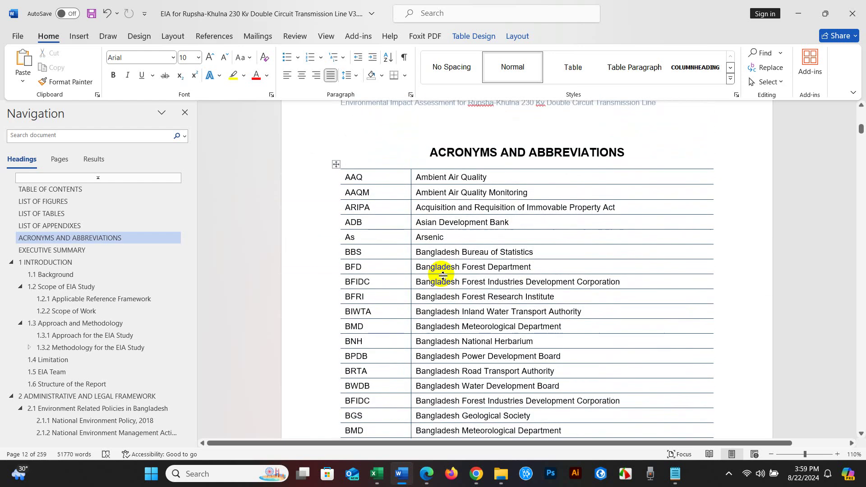
{"action": "scroll", "coordinate": [442, 273], "scroll_direction": "down", "scroll_amount": 2}
{"action": "scroll", "coordinate": [460, 272], "scroll_direction": "up", "scroll_amount": 1}
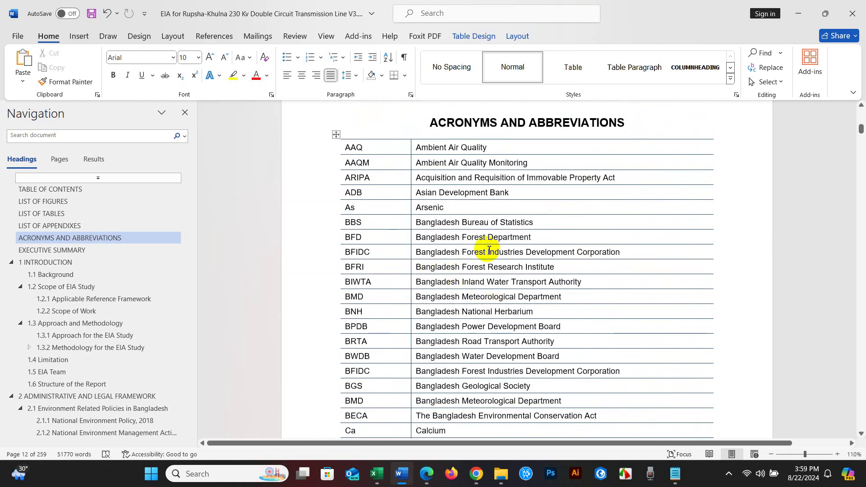
{"action": "left_click", "coordinate": [43, 262]}
Browse sections 1.5 EIA Team, chapter 2 and section 2.1 via the Navigation pane.
{"action": "scroll", "coordinate": [420, 267], "scroll_direction": "down", "scroll_amount": 2}
{"action": "scroll", "coordinate": [420, 268], "scroll_direction": "down", "scroll_amount": 15}
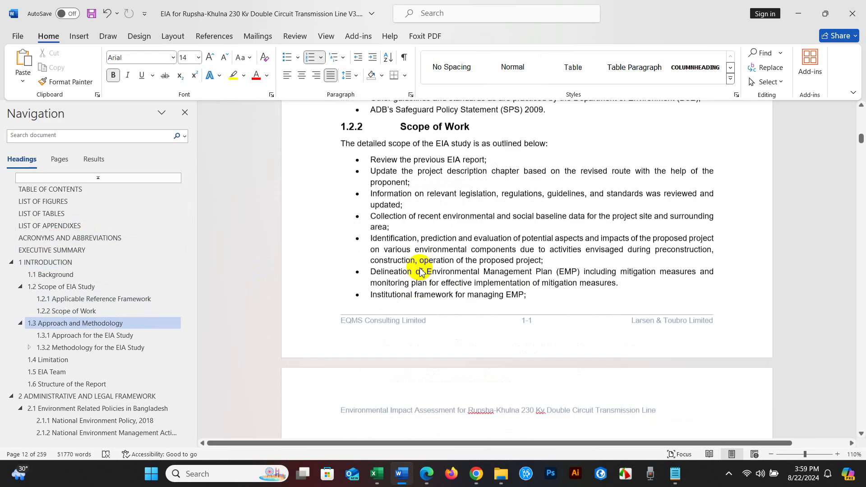
{"action": "scroll", "coordinate": [420, 267], "scroll_direction": "down", "scroll_amount": 10}
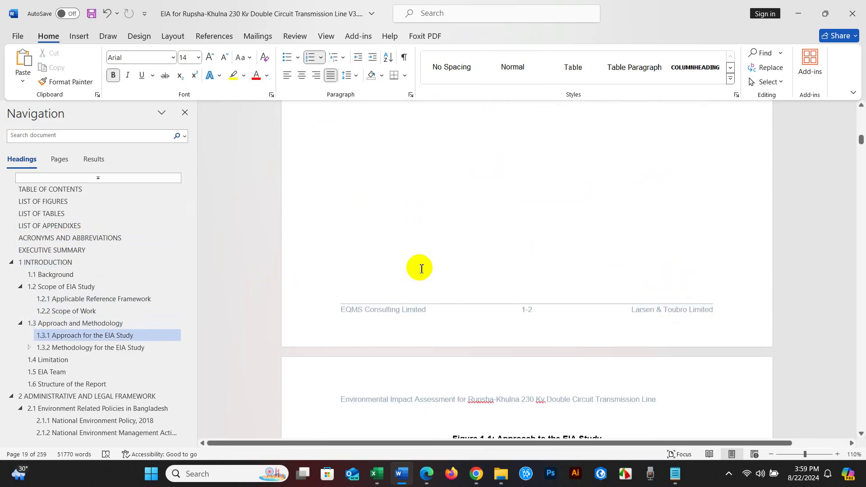
{"action": "left_click", "coordinate": [119, 374]}
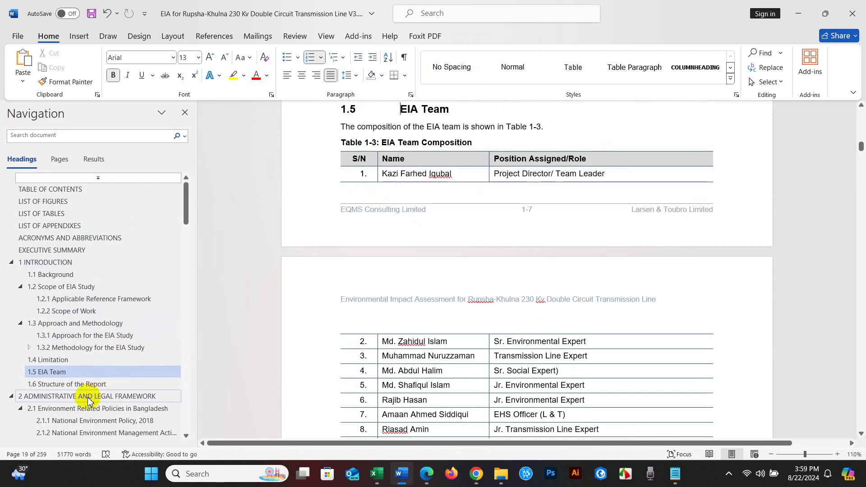
{"action": "left_click", "coordinate": [87, 396]}
{"action": "left_click", "coordinate": [85, 408]}
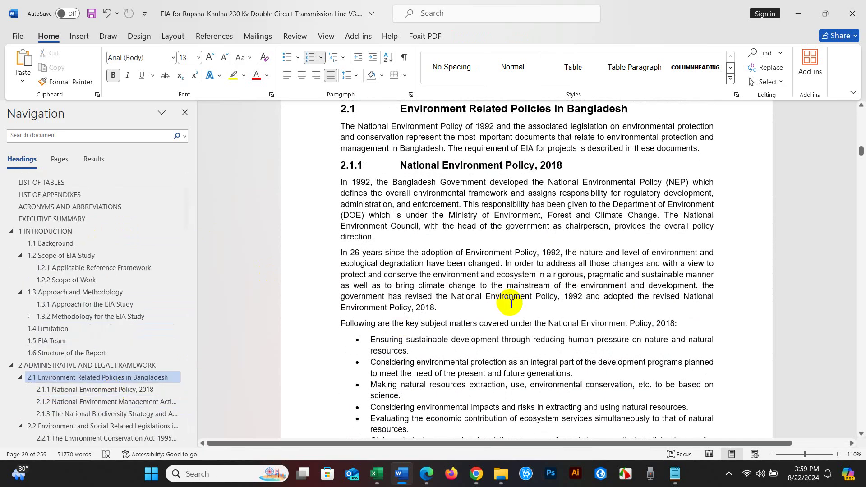
Jump to sections 10.3.2 During Construction Phase and 10.5 Institutional Setting.
{"action": "scroll", "coordinate": [505, 354], "scroll_direction": "down", "scroll_amount": 6}
{"action": "scroll", "coordinate": [58, 265], "scroll_direction": "up", "scroll_amount": 2}
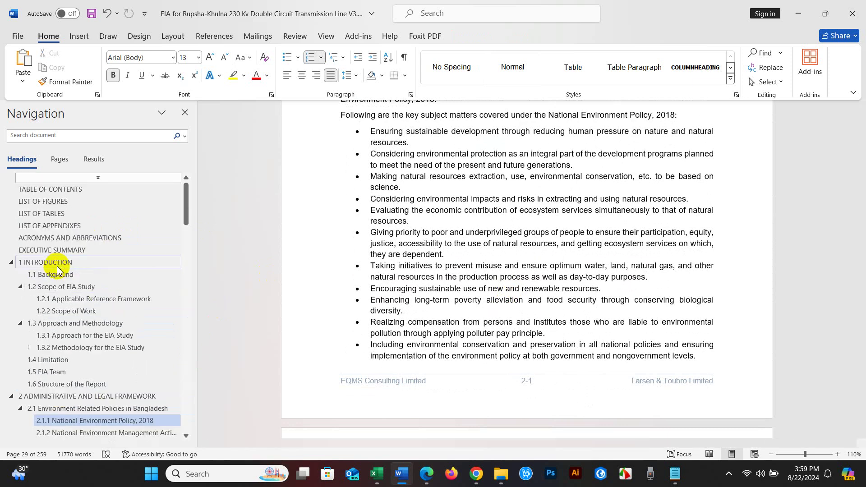
{"action": "left_click_drag", "start_coordinate": [182, 212], "coordinate": [187, 394]}
{"action": "left_click", "coordinate": [97, 277]}
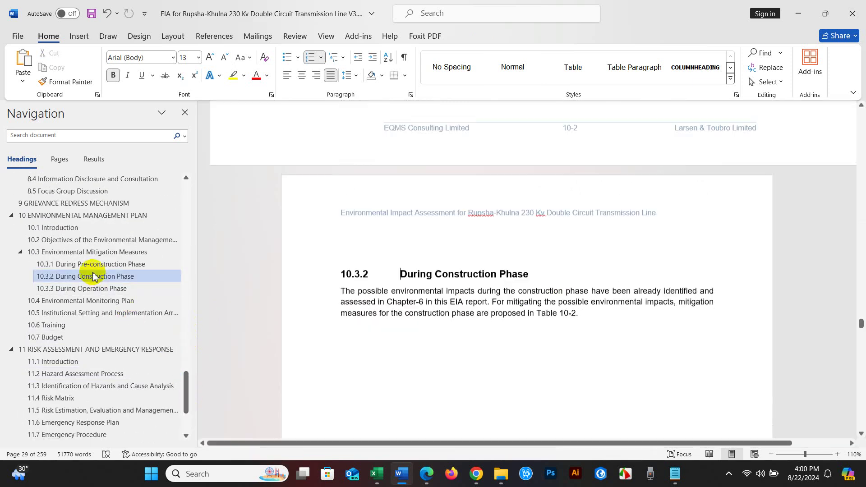
{"action": "scroll", "coordinate": [397, 265], "scroll_direction": "down", "scroll_amount": 3}
{"action": "left_click", "coordinate": [78, 315]}
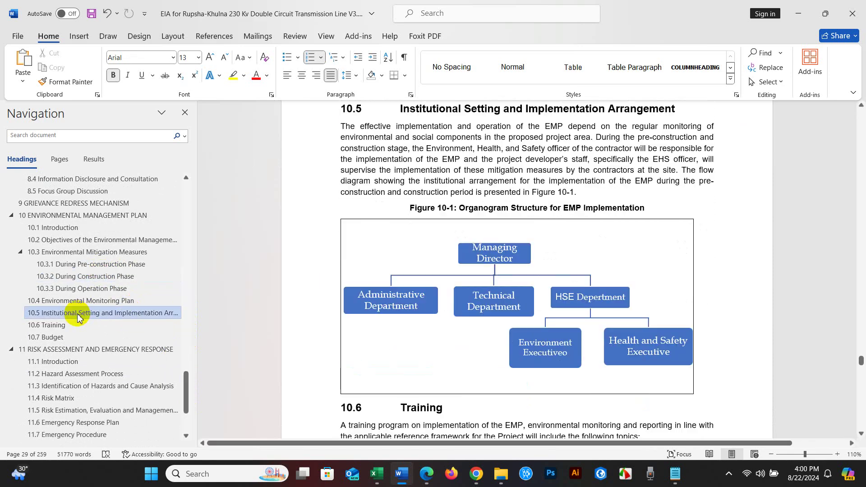
{"action": "scroll", "coordinate": [468, 285], "scroll_direction": "down", "scroll_amount": 5}
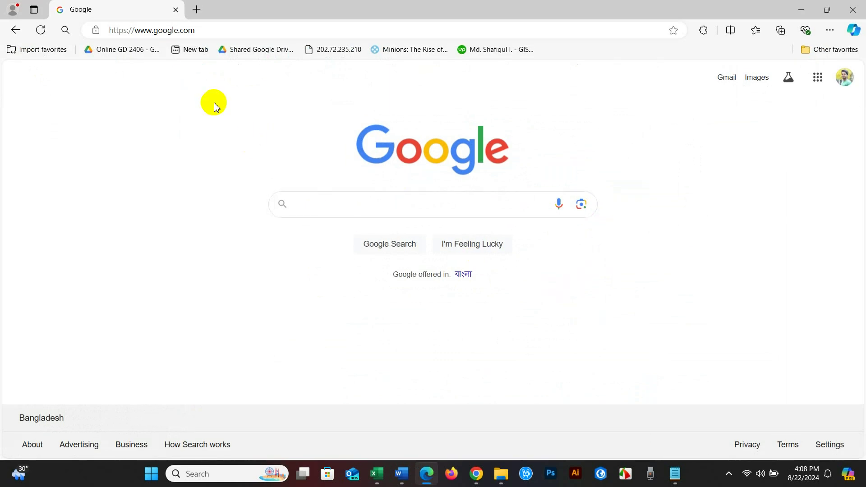
Paste the listofacronyms.com address into the browser's address bar and load the site.
{"action": "left_click", "coordinate": [162, 30]}
{"action": "right_click", "coordinate": [164, 29]}
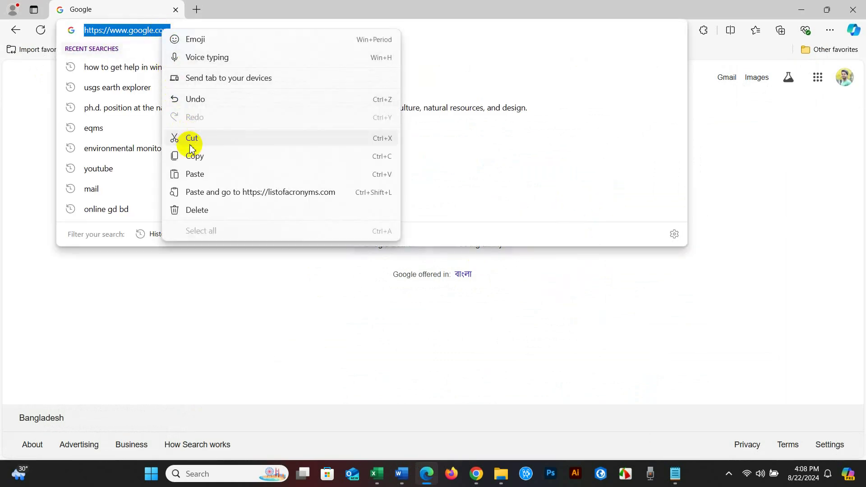
{"action": "left_click", "coordinate": [198, 175]}
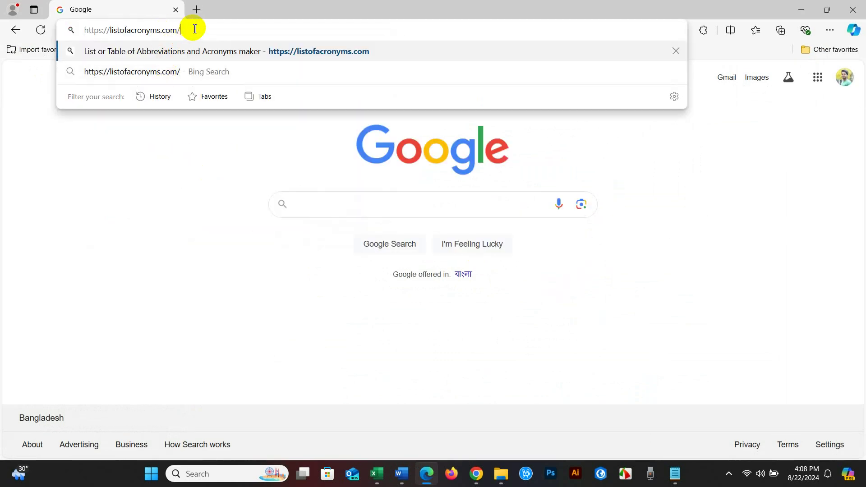
{"action": "left_click_drag", "start_coordinate": [194, 29], "coordinate": [77, 32]}
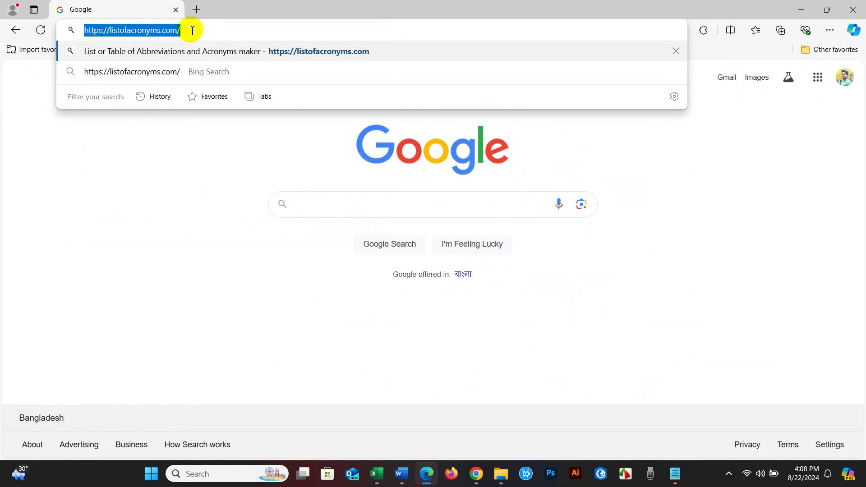
{"action": "key", "text": "Return"}
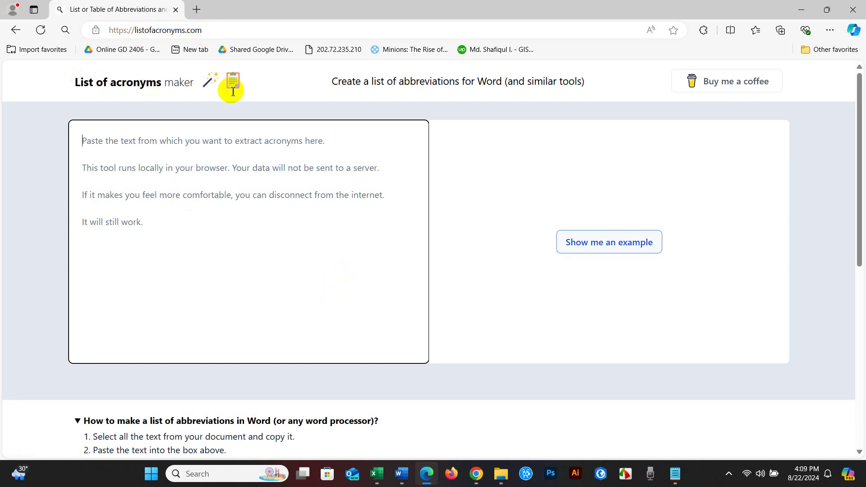
Return to the EIA report and copy its three Background paragraphs.
{"action": "mouse_move", "coordinate": [401, 472]}
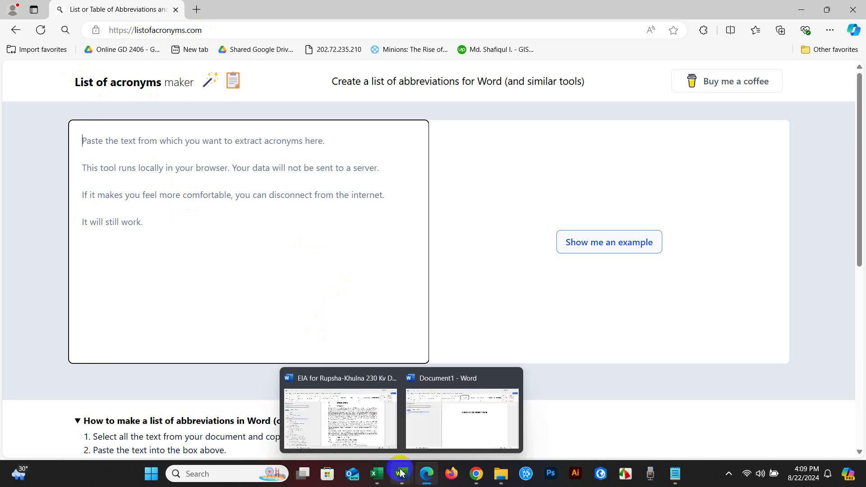
{"action": "left_click", "coordinate": [362, 429]}
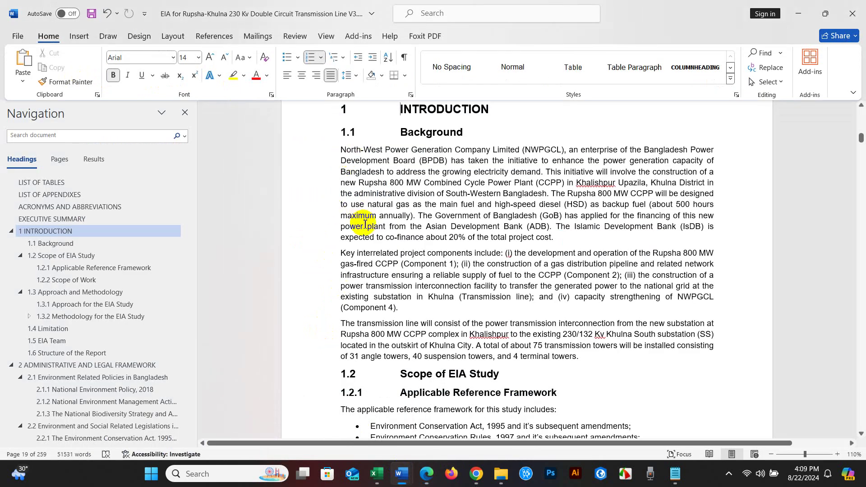
{"action": "scroll", "coordinate": [364, 224], "scroll_direction": "up", "scroll_amount": 2}
{"action": "scroll", "coordinate": [387, 228], "scroll_direction": "down", "scroll_amount": 2}
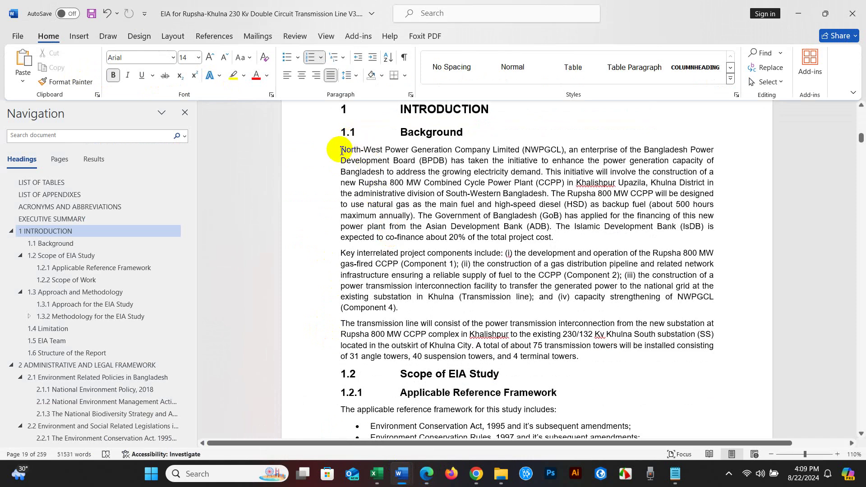
{"action": "left_click_drag", "start_coordinate": [349, 170], "coordinate": [574, 363]}
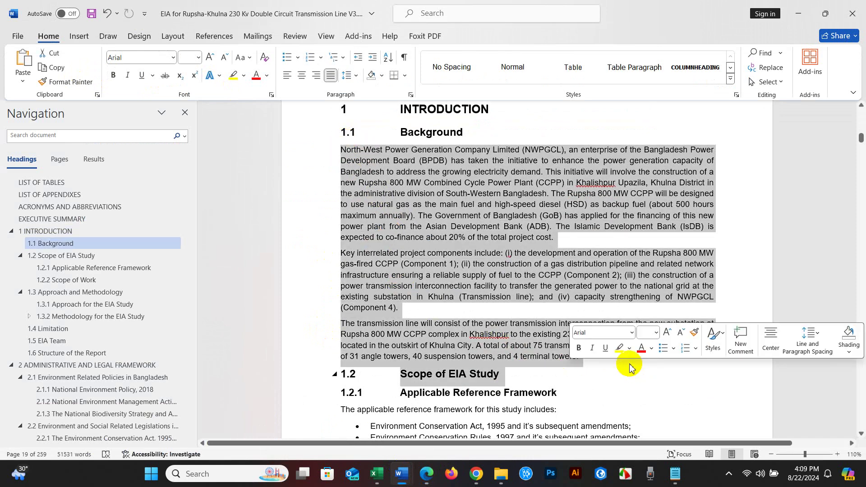
{"action": "left_click_drag", "start_coordinate": [340, 150], "coordinate": [582, 356]}
{"action": "right_click", "coordinate": [433, 191]}
{"action": "left_click", "coordinate": [465, 233]}
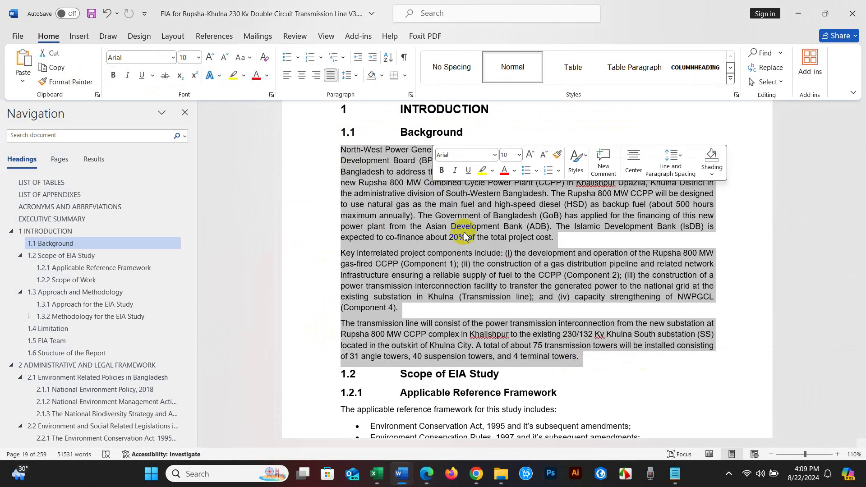
{"action": "left_click", "coordinate": [465, 231]}
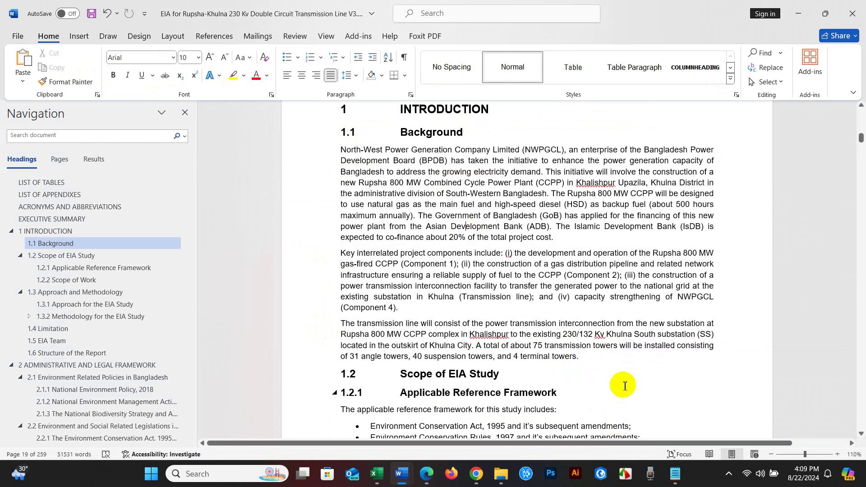
{"action": "left_click", "coordinate": [427, 475]}
Paste the Background text into the acronym maker and copy the generated ADB-to-SS list.
{"action": "right_click", "coordinate": [105, 146]}
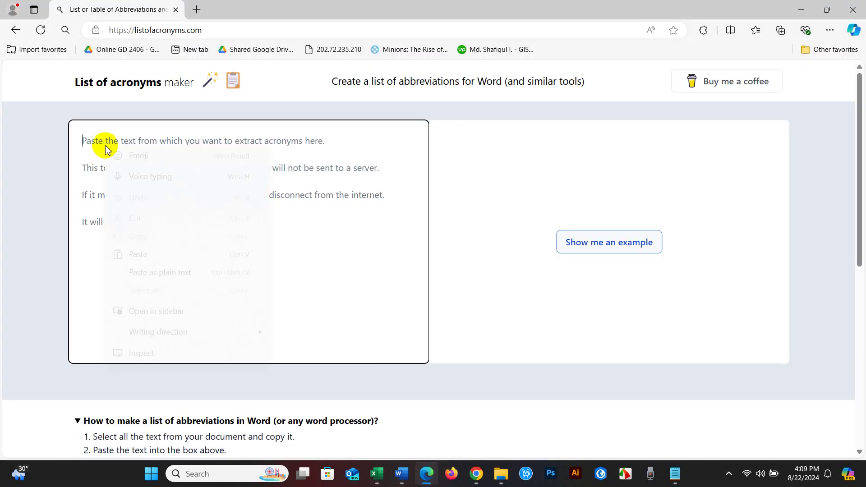
{"action": "left_click", "coordinate": [138, 251]}
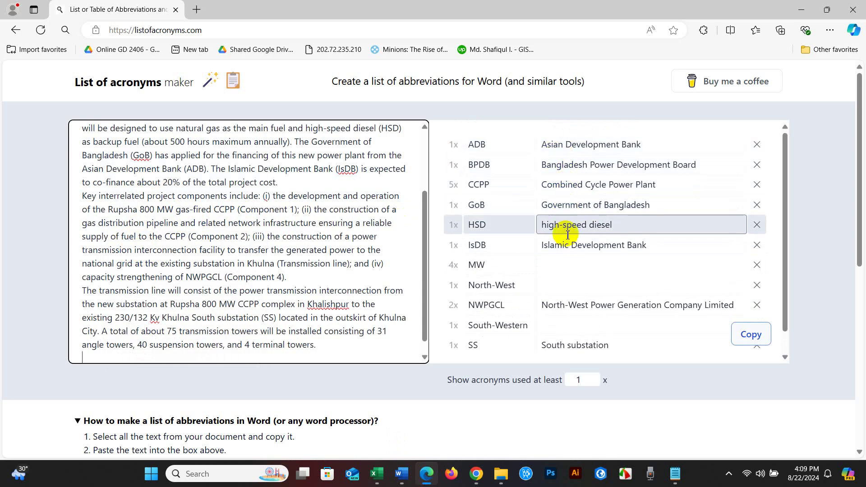
{"action": "scroll", "coordinate": [564, 315], "scroll_direction": "down", "scroll_amount": 2}
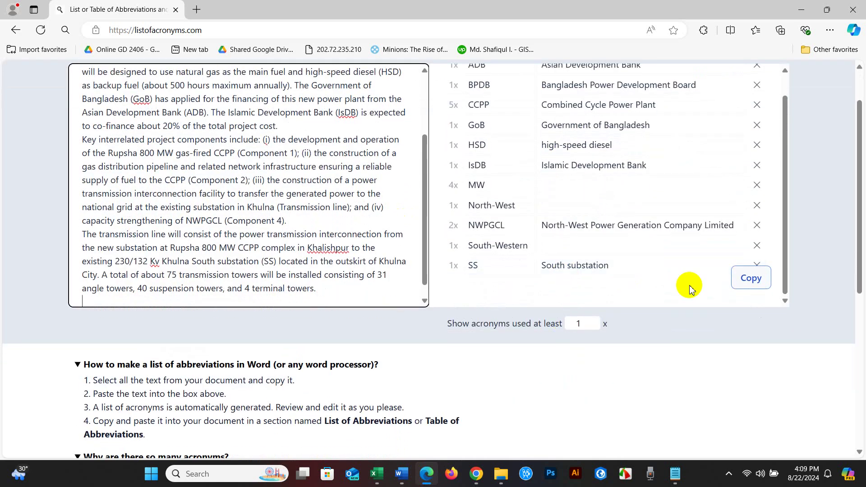
{"action": "left_click", "coordinate": [747, 290]}
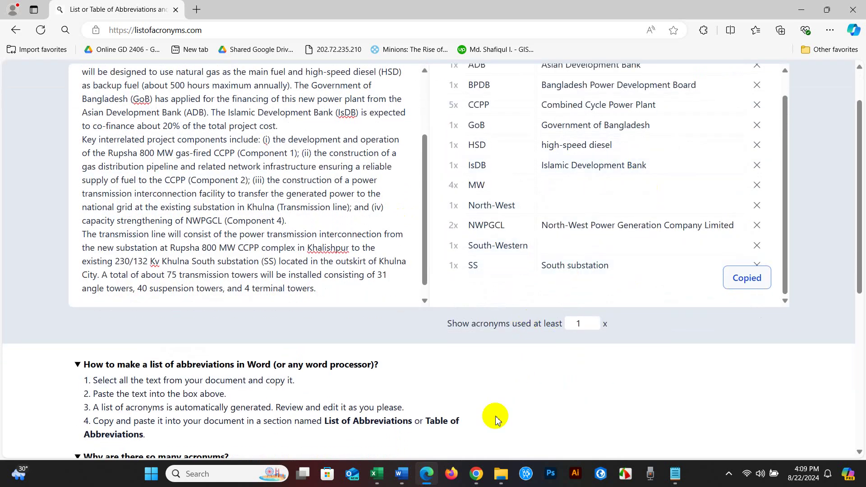
Paste the acronym list as Keep Text Only under Document1's heading, then return to the report.
{"action": "mouse_move", "coordinate": [407, 474]}
{"action": "left_click", "coordinate": [461, 428]}
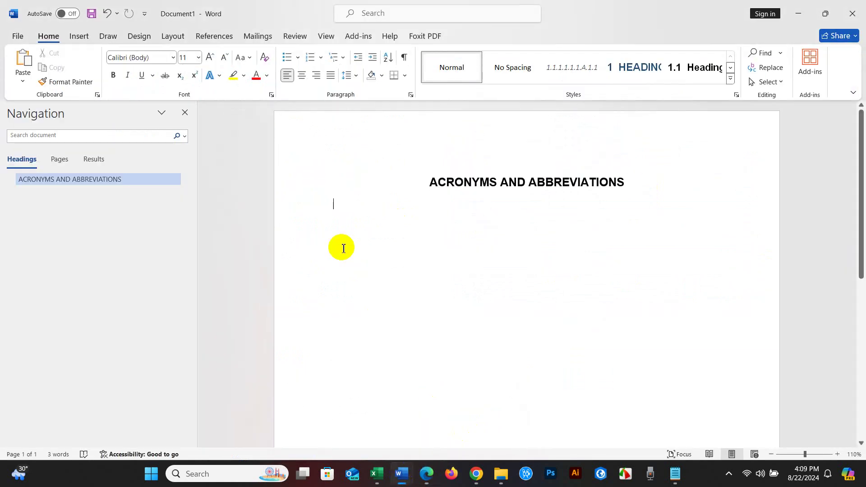
{"action": "right_click", "coordinate": [335, 207]}
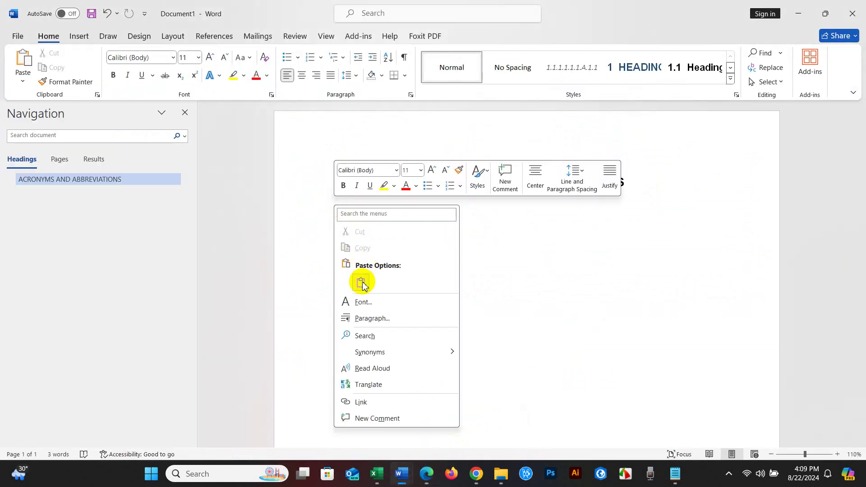
{"action": "left_click", "coordinate": [361, 282]}
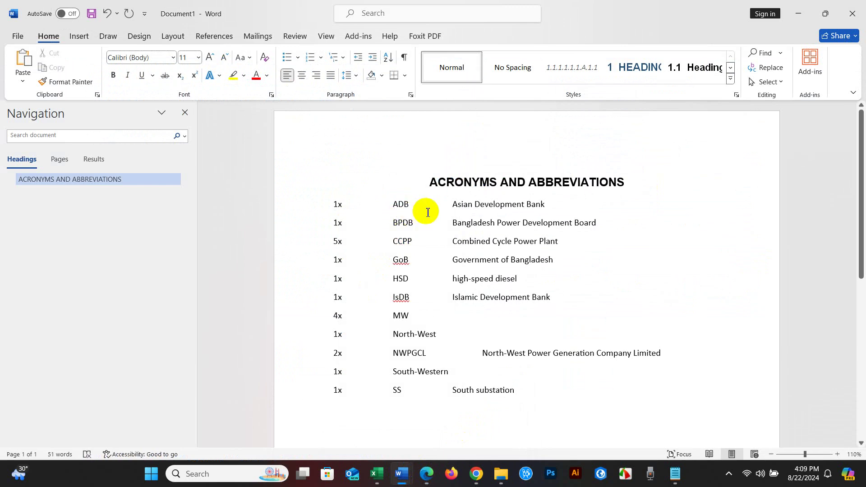
{"action": "left_click_drag", "start_coordinate": [396, 207], "coordinate": [499, 388]}
{"action": "left_click", "coordinate": [433, 276]}
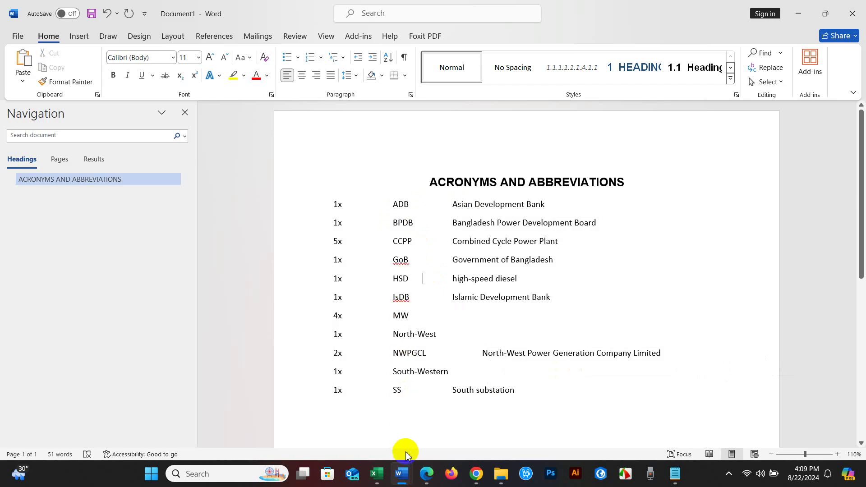
{"action": "mouse_move", "coordinate": [405, 471]}
{"action": "left_click", "coordinate": [469, 413]}
{"action": "scroll", "coordinate": [446, 289], "scroll_direction": "down", "scroll_amount": 2}
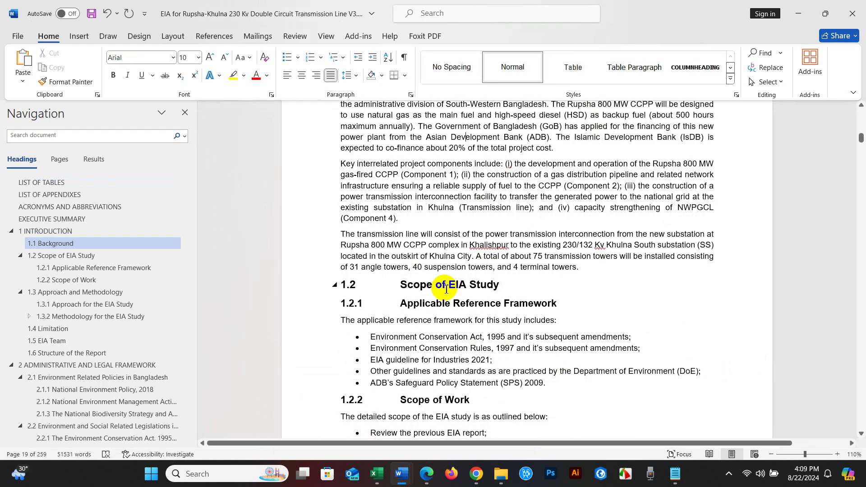
Open Find and Replace and paste [A-Z]{2,} into the Find what box.
{"action": "scroll", "coordinate": [446, 290], "scroll_direction": "down", "scroll_amount": 6}
{"action": "scroll", "coordinate": [446, 290], "scroll_direction": "down", "scroll_amount": 8}
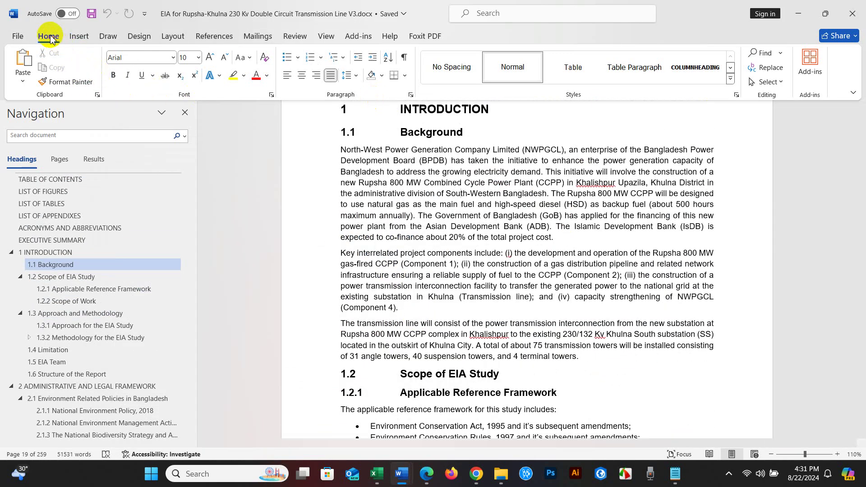
{"action": "left_click", "coordinate": [769, 68]}
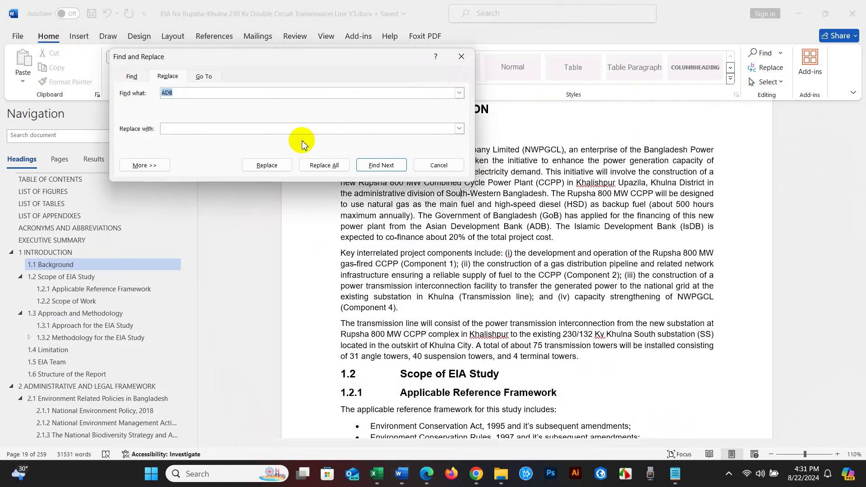
{"action": "left_click", "coordinate": [178, 93]}
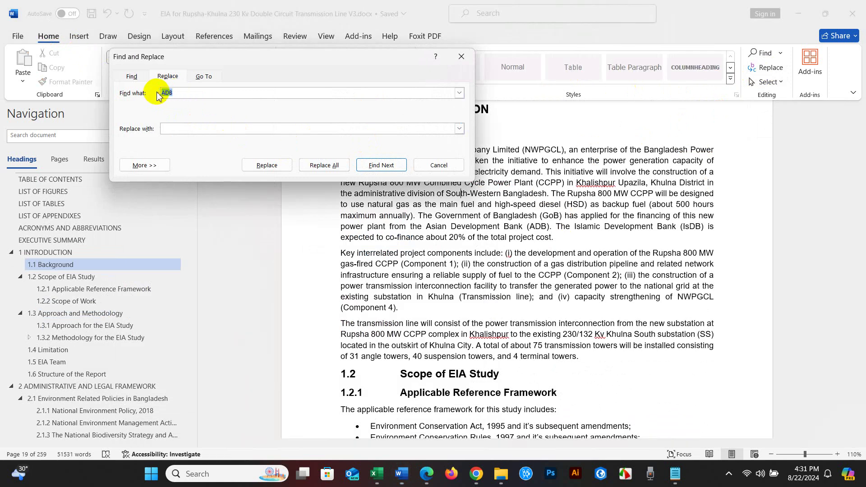
{"action": "right_click", "coordinate": [164, 93]}
{"action": "left_click", "coordinate": [176, 104]}
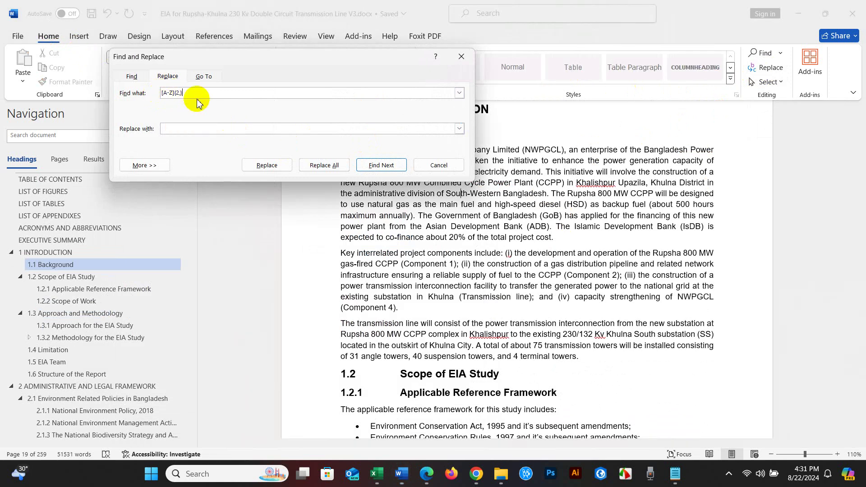
{"action": "left_click_drag", "start_coordinate": [238, 62], "coordinate": [369, 160]}
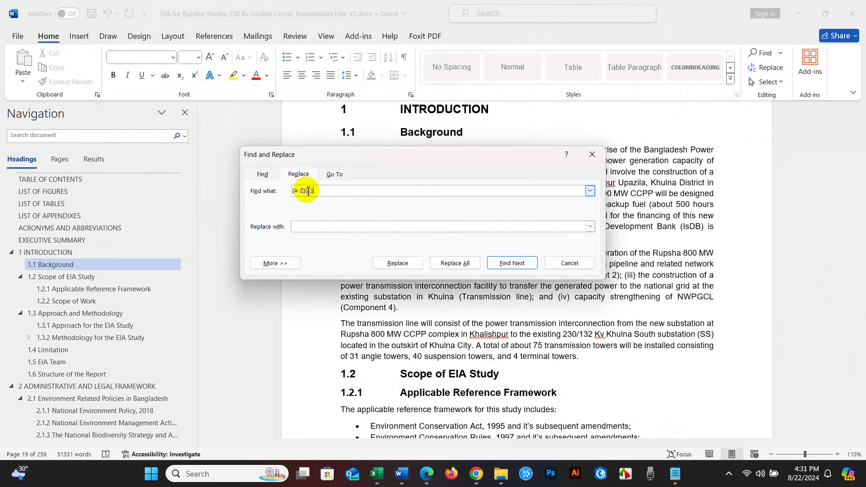
{"action": "left_click", "coordinate": [271, 265]}
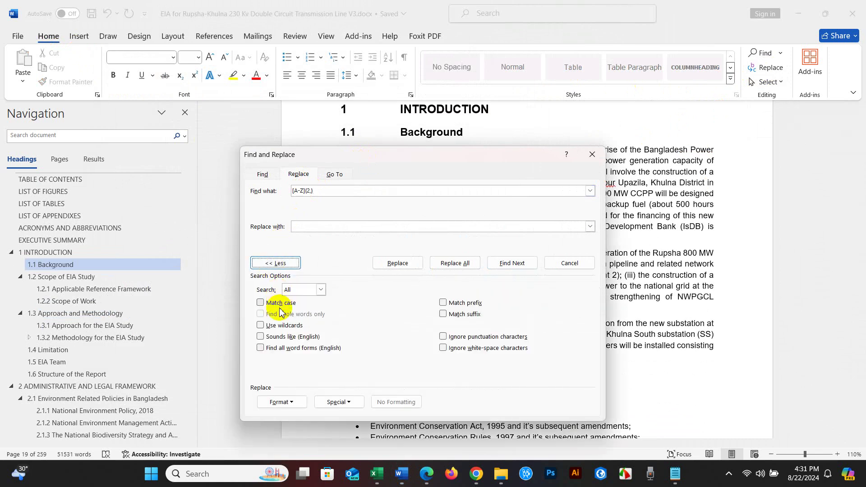
Enable Use wildcards and highlight all 2064 [A-Z]{2,} matches in the main document.
{"action": "left_click", "coordinate": [261, 326]}
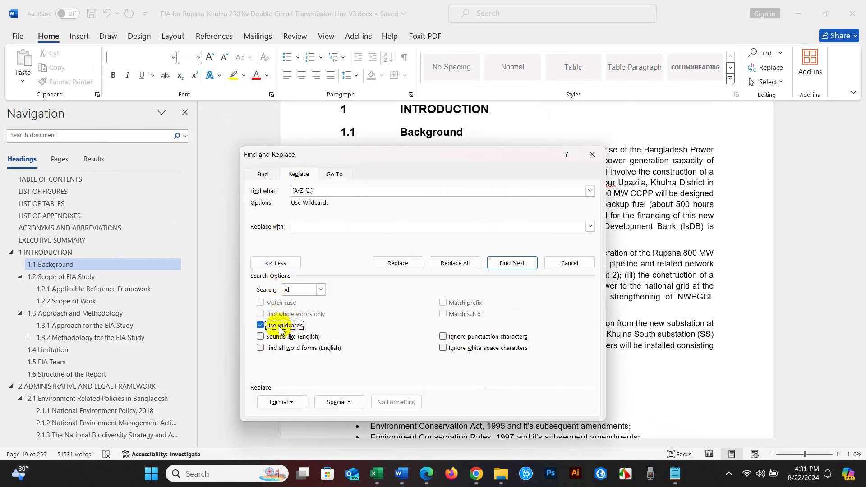
{"action": "left_click", "coordinate": [261, 176]}
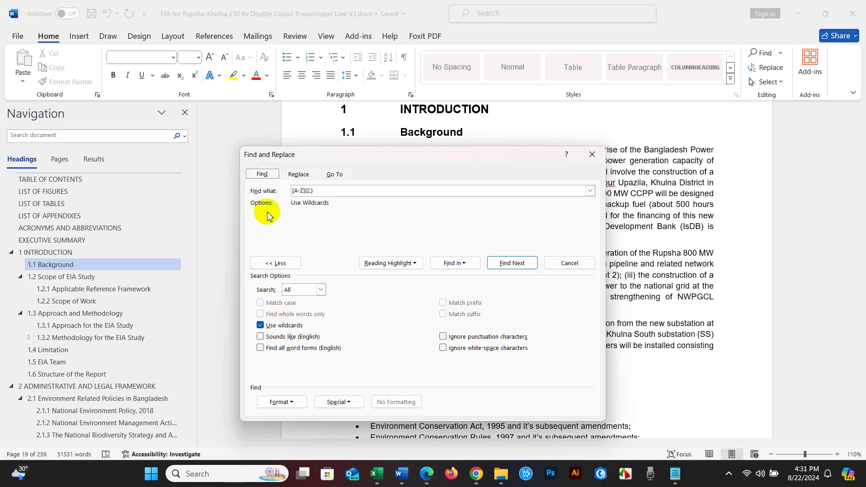
{"action": "left_click", "coordinate": [465, 265]}
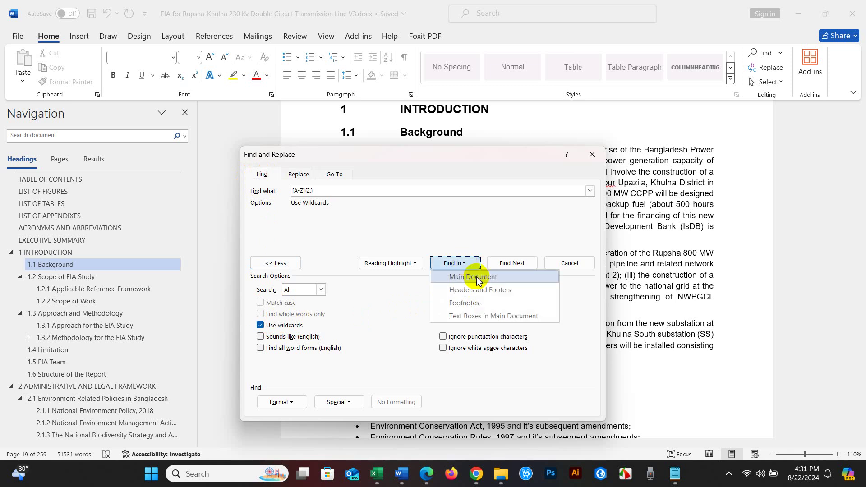
{"action": "left_click", "coordinate": [469, 278]}
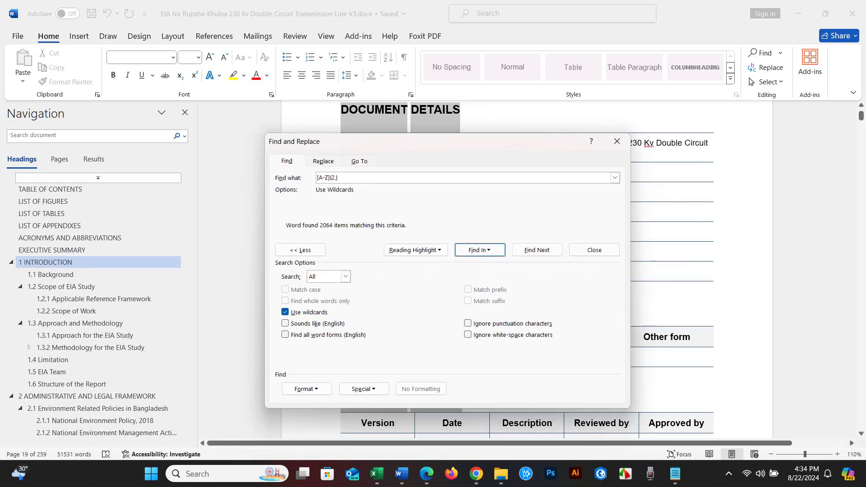
{"action": "left_click", "coordinate": [427, 253]}
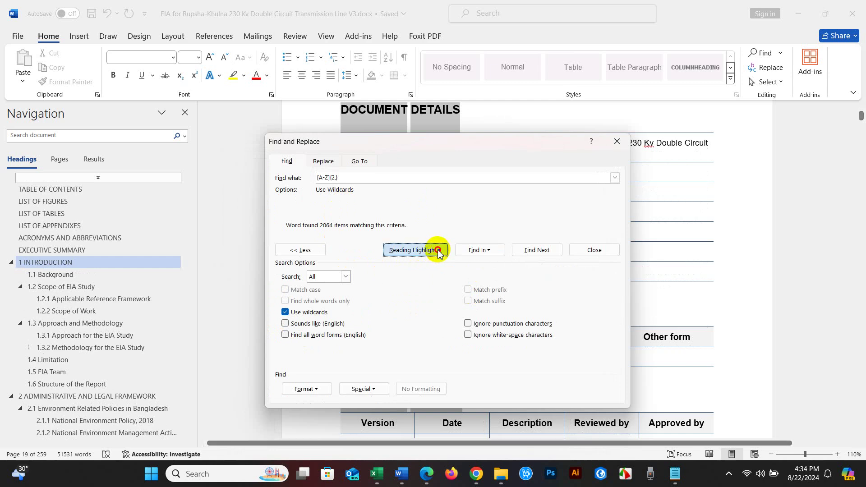
{"action": "left_click", "coordinate": [422, 263]}
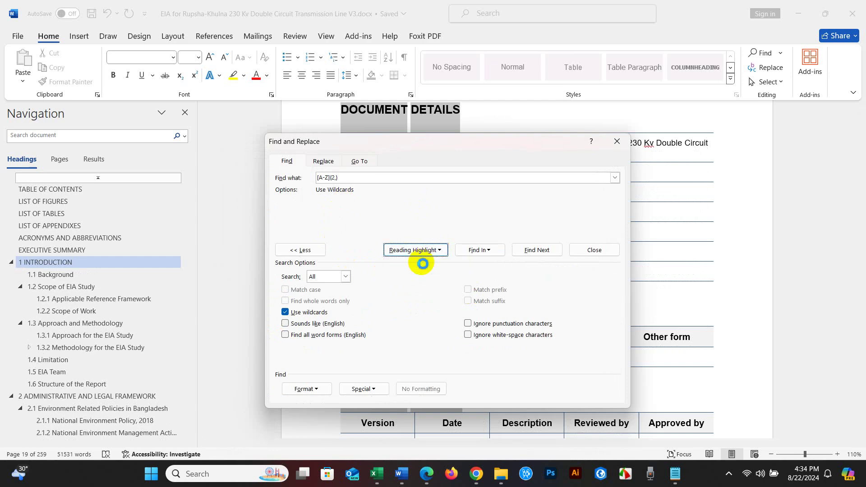
{"action": "left_click_drag", "start_coordinate": [391, 146], "coordinate": [159, 173]}
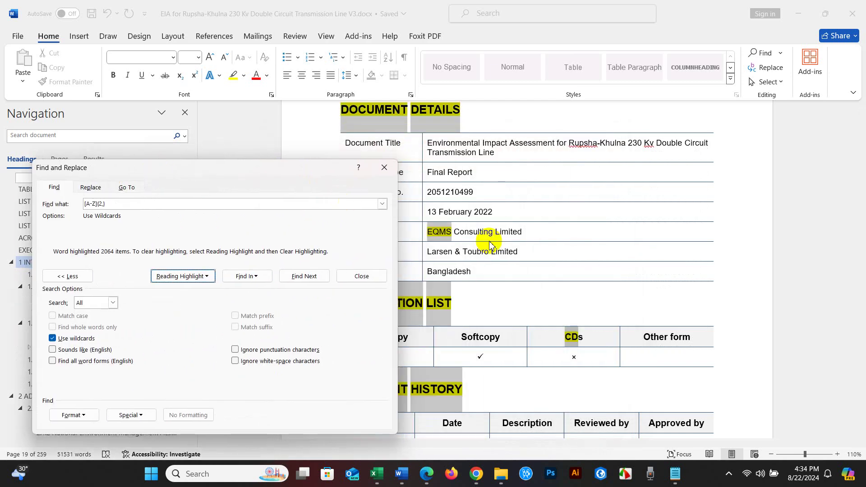
Select all 2064 matches in the main document and copy them.
{"action": "scroll", "coordinate": [490, 271], "scroll_direction": "down", "scroll_amount": 5}
{"action": "scroll", "coordinate": [491, 275], "scroll_direction": "down", "scroll_amount": 20}
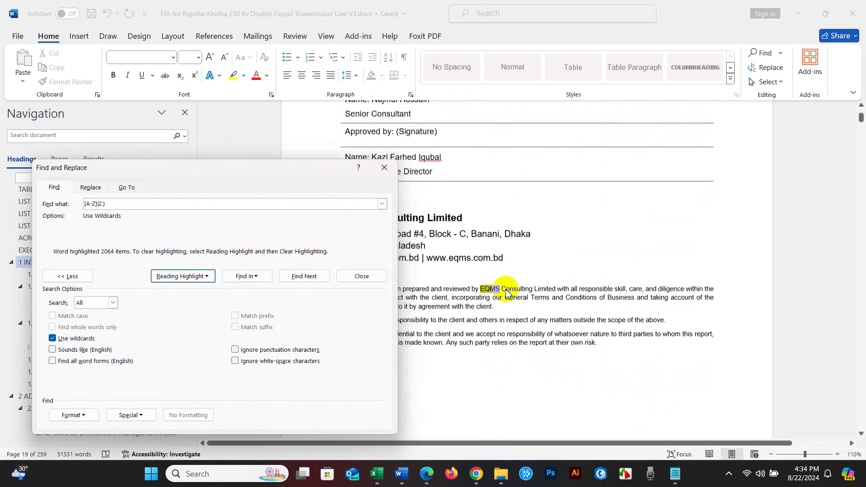
{"action": "scroll", "coordinate": [513, 299], "scroll_direction": "down", "scroll_amount": 20}
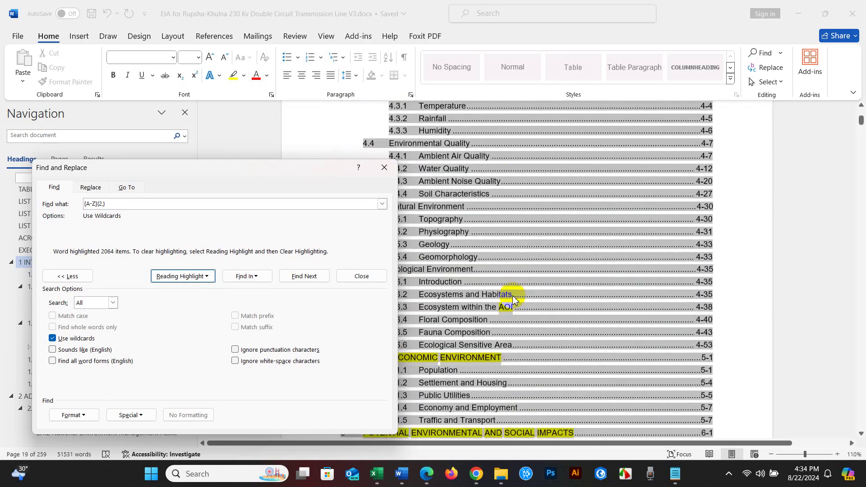
{"action": "left_click_drag", "start_coordinate": [209, 169], "coordinate": [461, 161]}
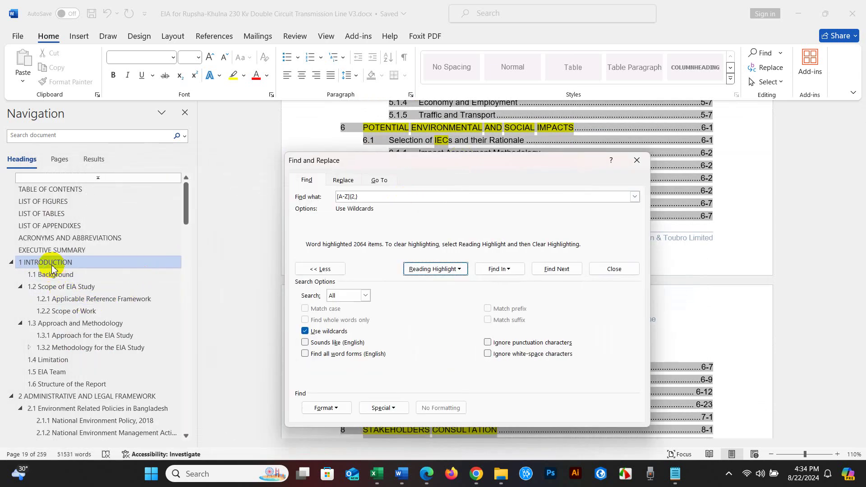
{"action": "left_click", "coordinate": [499, 269]}
{"action": "left_click", "coordinate": [508, 281]}
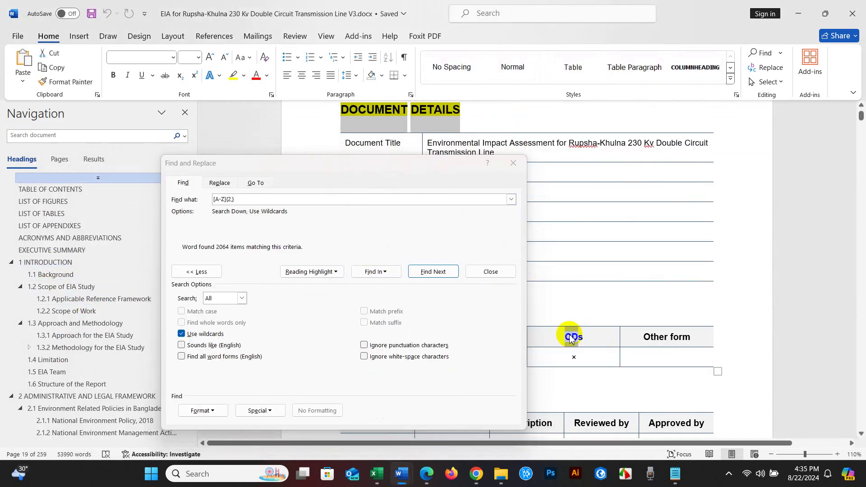
{"action": "right_click", "coordinate": [570, 339]}
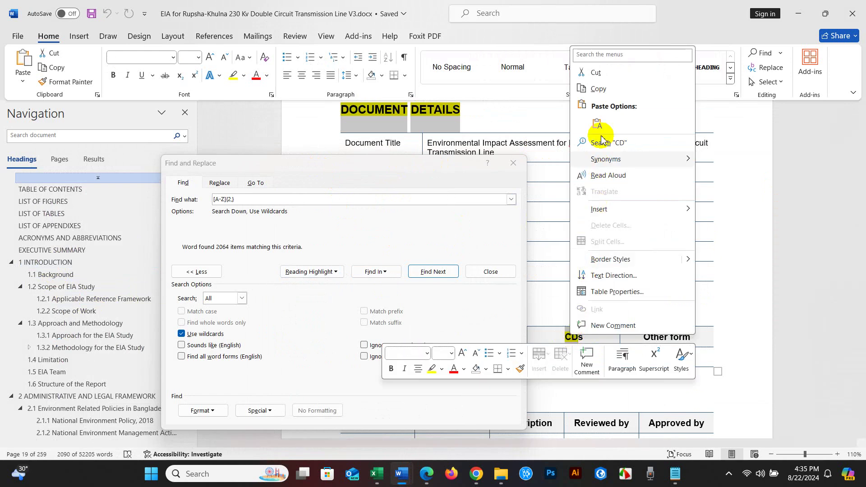
{"action": "left_click", "coordinate": [599, 88]}
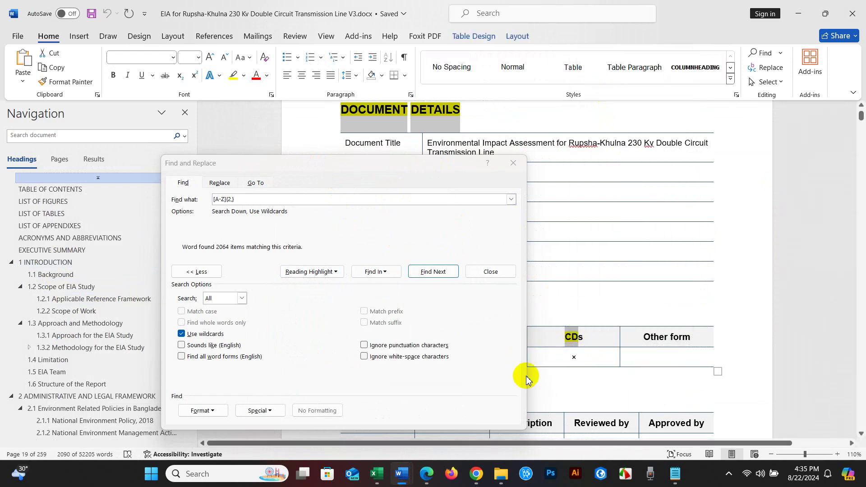
{"action": "left_click", "coordinate": [402, 482]}
Paste the copied abbreviations as Keep Text Only below Document1's acronym entries.
{"action": "left_click", "coordinate": [361, 432]}
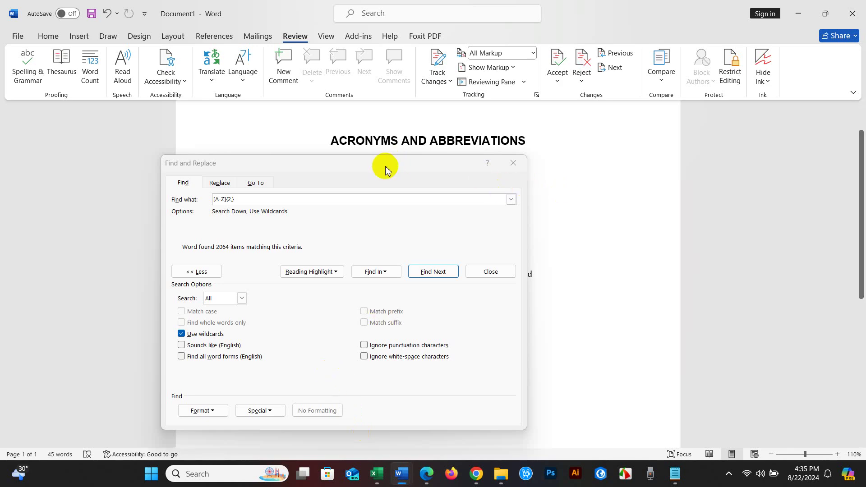
{"action": "left_click_drag", "start_coordinate": [383, 168], "coordinate": [825, 280]}
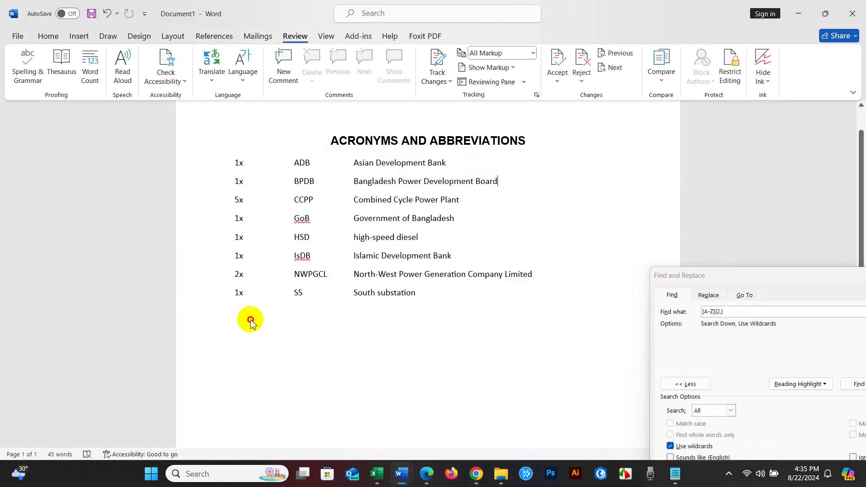
{"action": "right_click", "coordinate": [237, 315]}
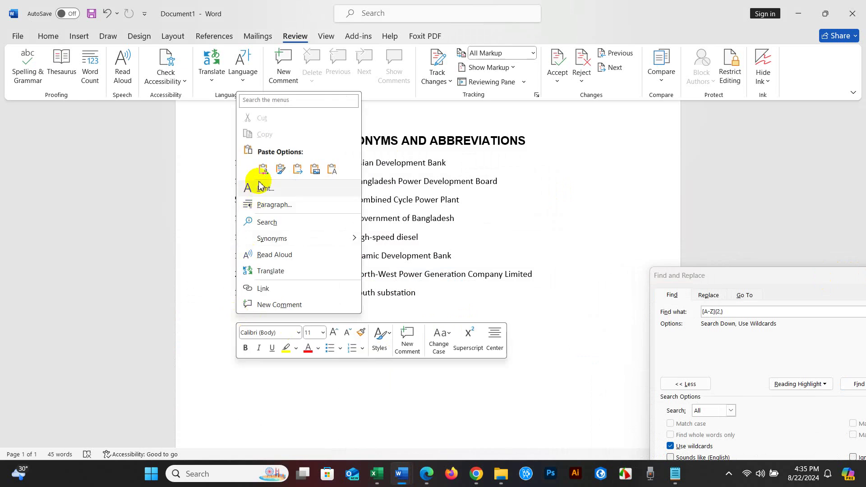
{"action": "left_click", "coordinate": [333, 170]}
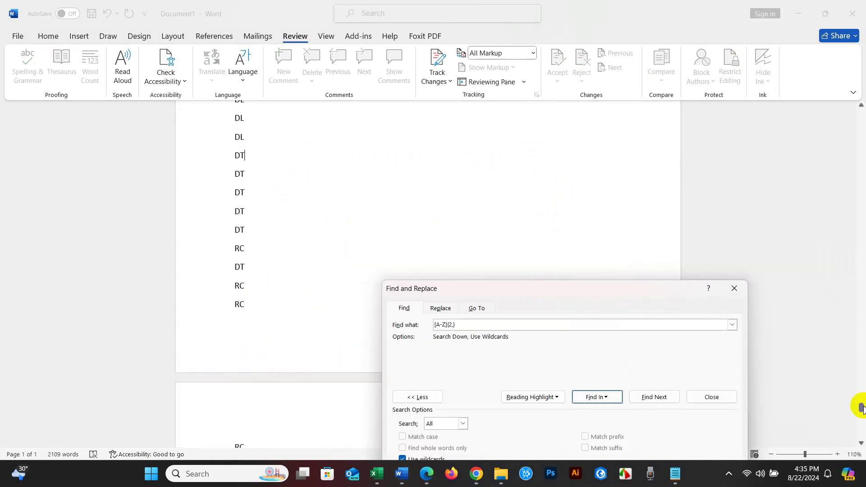
Scroll back up through the long pasted abbreviation list.
{"action": "left_click_drag", "start_coordinate": [862, 408], "coordinate": [860, 371]}
{"action": "scroll", "coordinate": [347, 235], "scroll_direction": "up", "scroll_amount": 3}
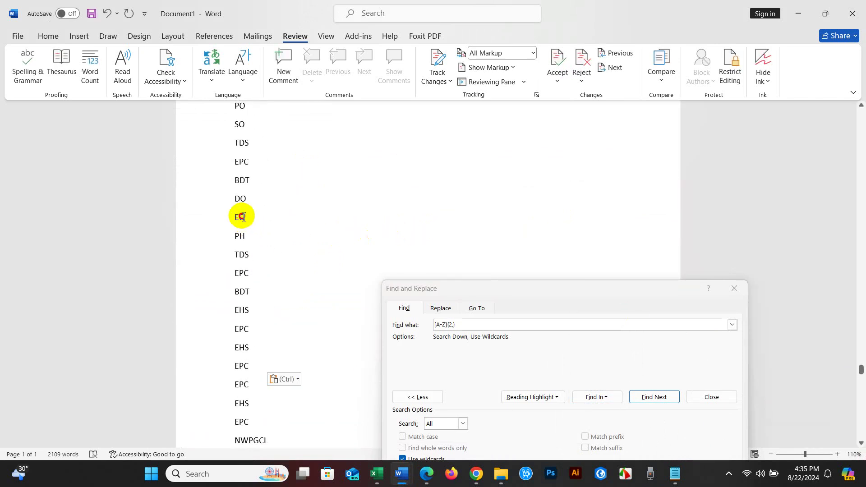
{"action": "scroll", "coordinate": [240, 219], "scroll_direction": "up", "scroll_amount": 7}
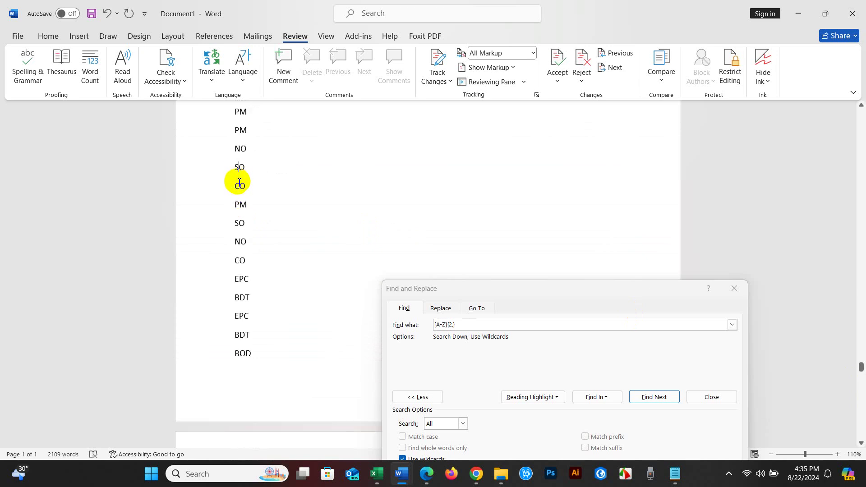
{"action": "scroll", "coordinate": [240, 183], "scroll_direction": "up", "scroll_amount": 2}
{"action": "scroll", "coordinate": [241, 197], "scroll_direction": "up", "scroll_amount": 15}
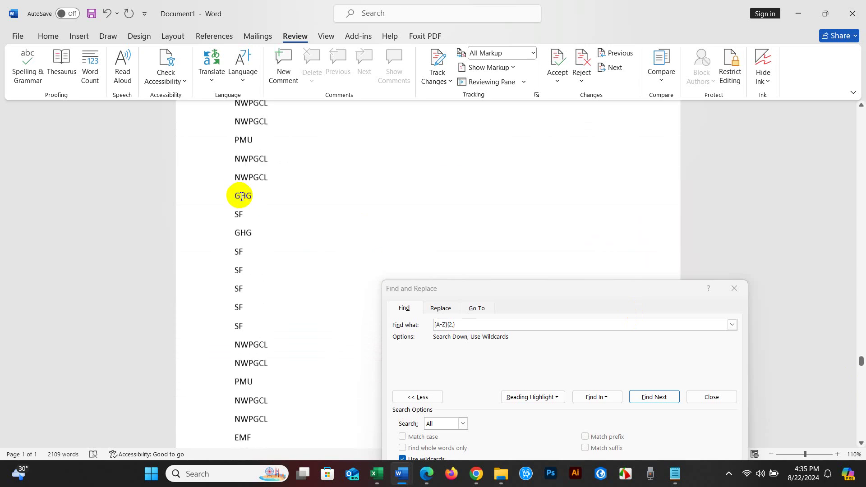
{"action": "scroll", "coordinate": [241, 197], "scroll_direction": "up", "scroll_amount": 20}
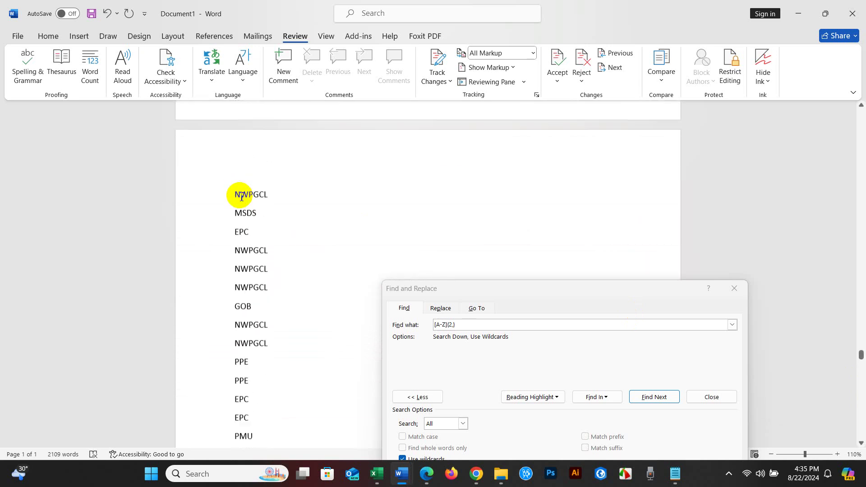
{"action": "scroll", "coordinate": [241, 197], "scroll_direction": "up", "scroll_amount": 15}
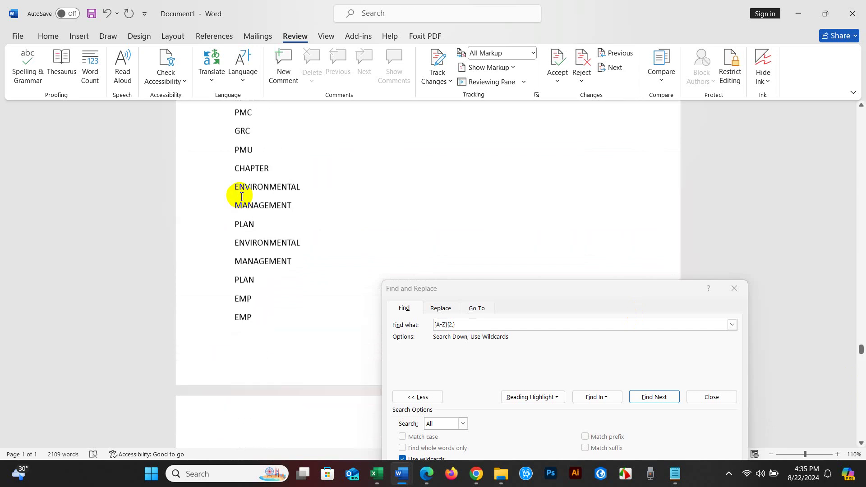
{"action": "scroll", "coordinate": [242, 197], "scroll_direction": "up", "scroll_amount": 20}
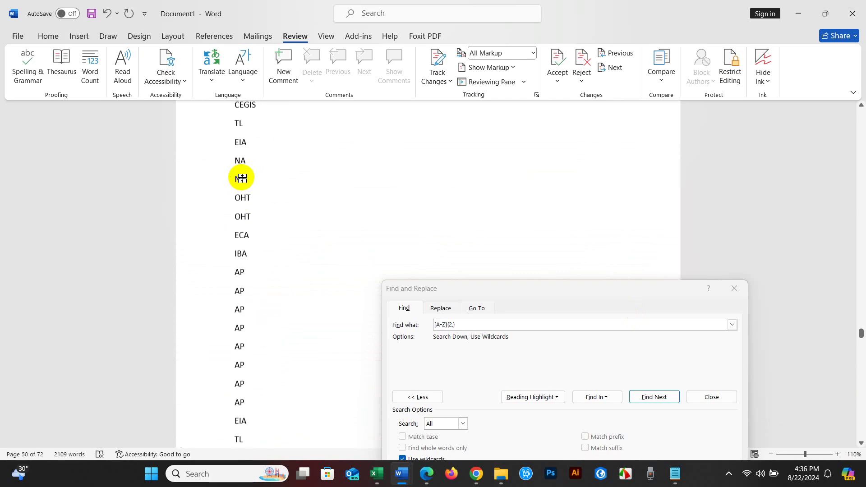
{"action": "scroll", "coordinate": [242, 179], "scroll_direction": "up", "scroll_amount": 6}
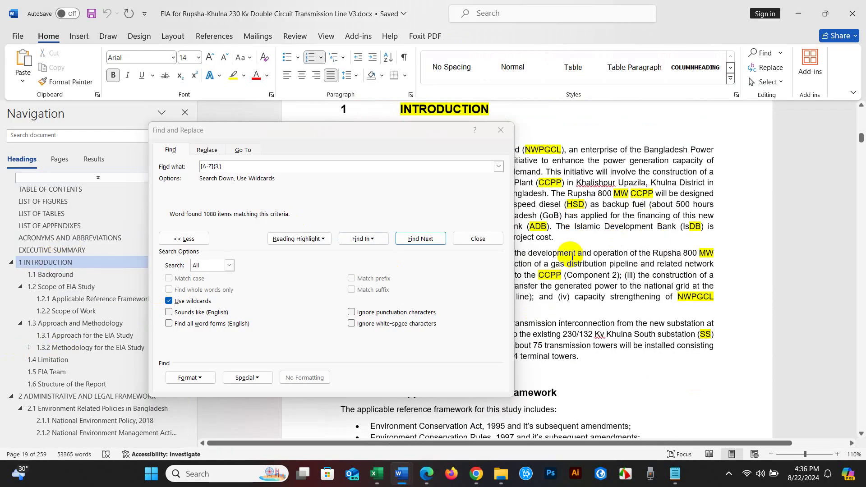
Find the next [A-Z]{3,} match, then select the Acronyms table rows from AAQ down.
{"action": "left_click", "coordinate": [420, 239]}
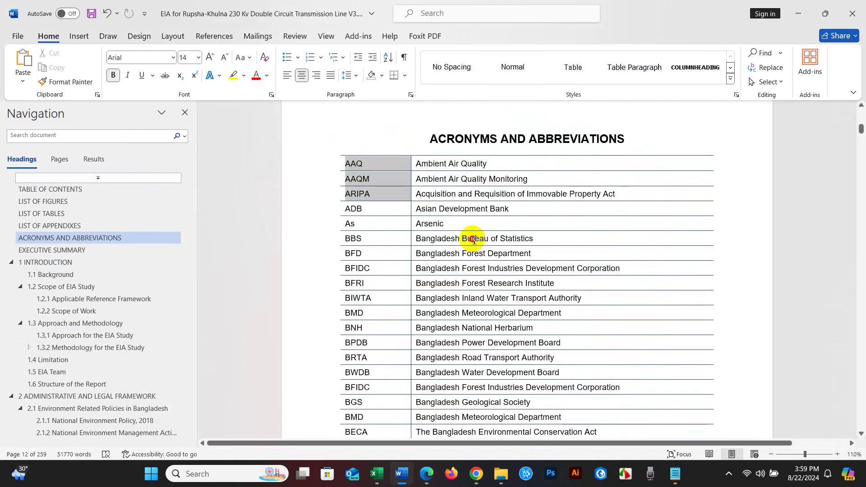
{"action": "left_click_drag", "start_coordinate": [473, 238], "coordinate": [532, 383]}
{"action": "left_click_drag", "start_coordinate": [538, 436], "coordinate": [492, 337]}
Deselect and review the acronyms table, then return to 1 INTRODUCTION via the Navigation pane.
{"action": "left_click", "coordinate": [492, 337]}
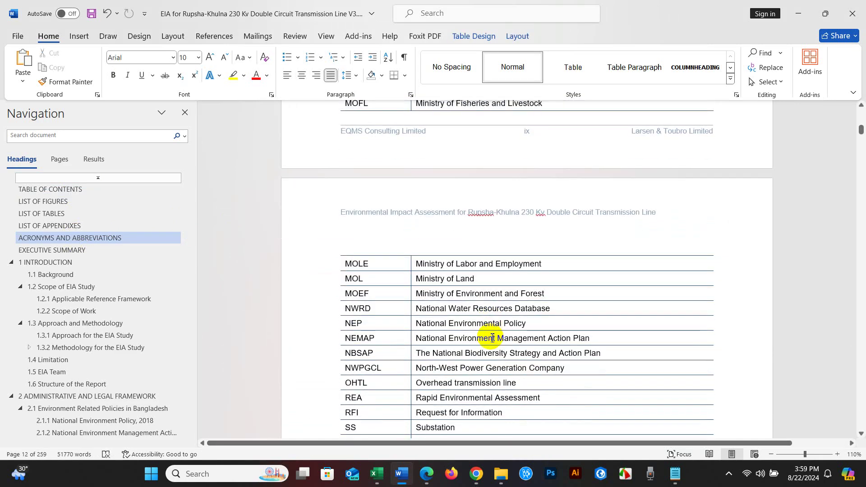
{"action": "scroll", "coordinate": [492, 338], "scroll_direction": "down", "scroll_amount": 5}
{"action": "scroll", "coordinate": [442, 275], "scroll_direction": "up", "scroll_amount": 20}
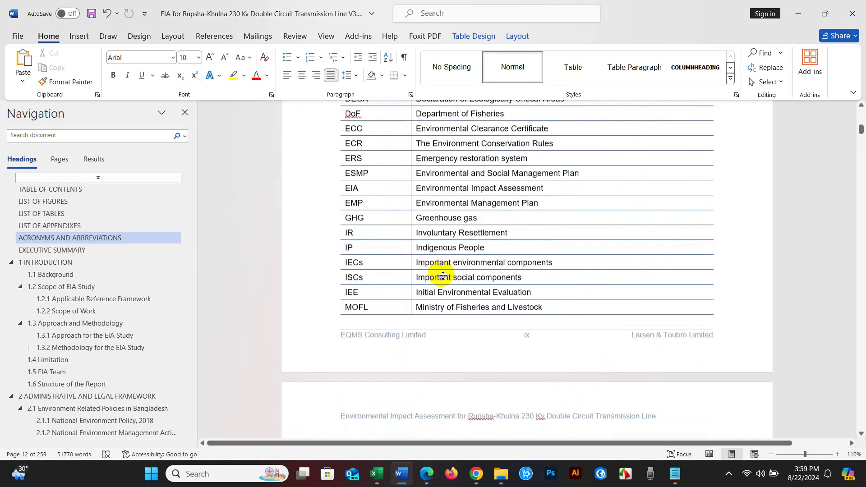
{"action": "scroll", "coordinate": [442, 274], "scroll_direction": "down", "scroll_amount": 3}
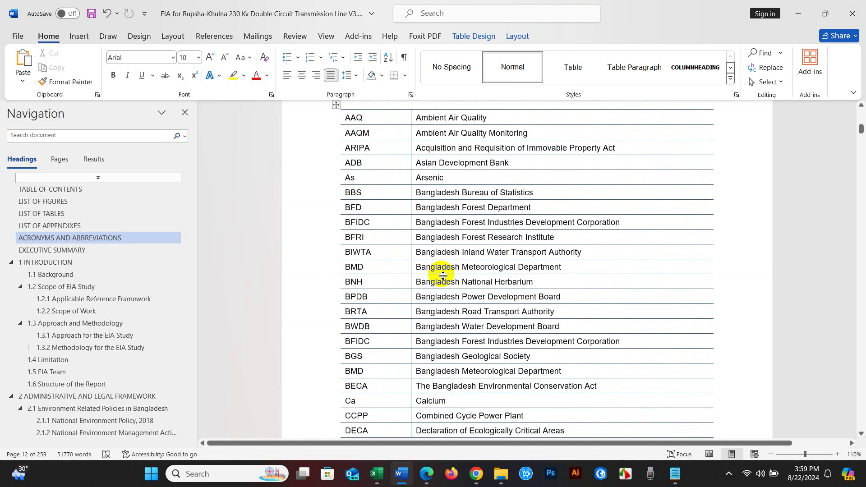
{"action": "scroll", "coordinate": [441, 275], "scroll_direction": "up", "scroll_amount": 2}
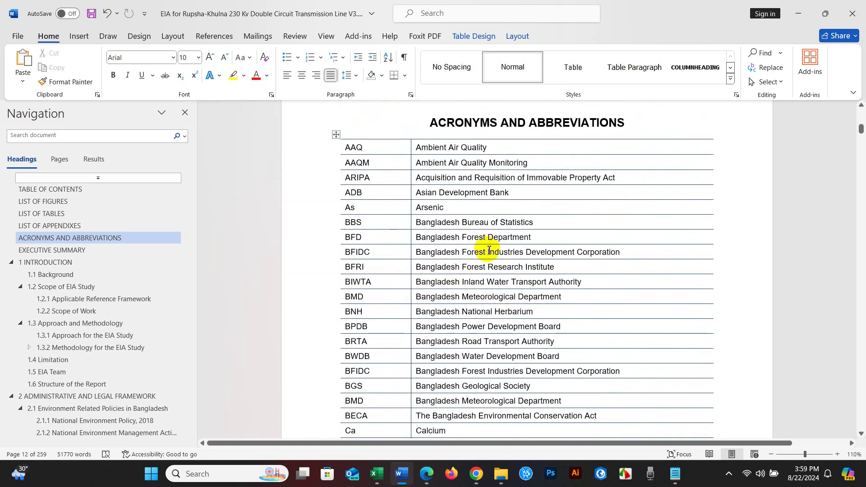
{"action": "left_click", "coordinate": [39, 263]}
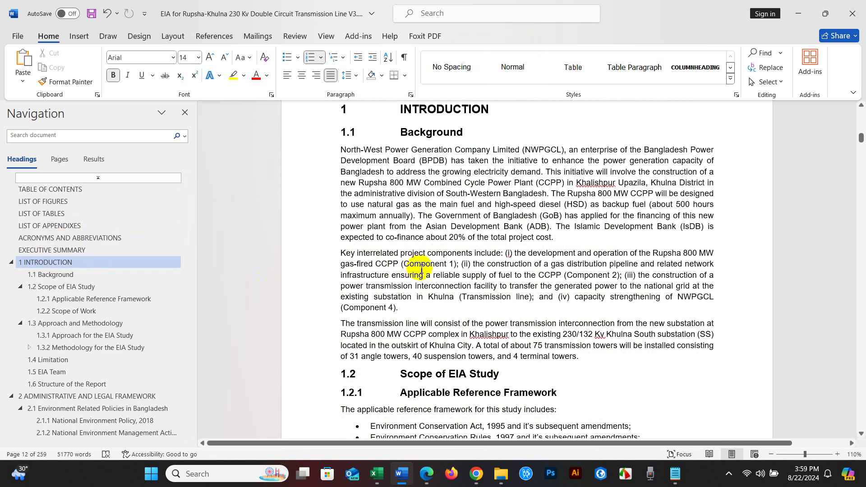